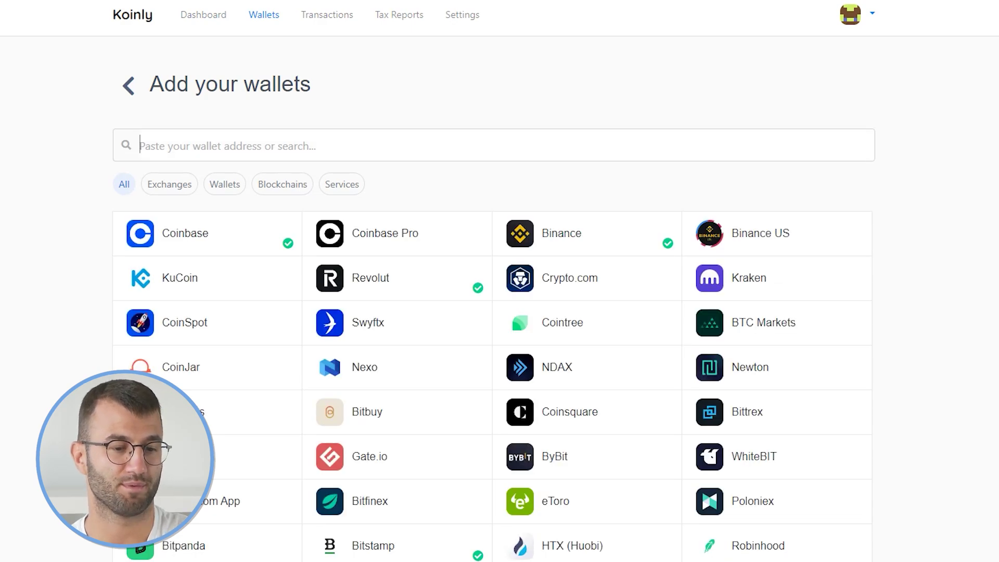
Step: Search the wallet list for 'binance' and open the Binance tile's connect form
text(binance)
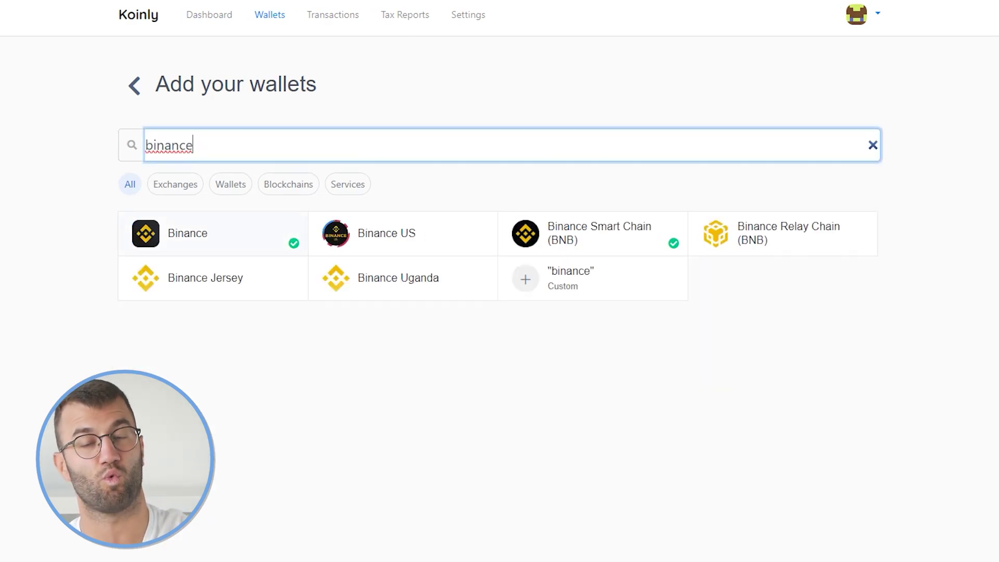
click(187, 233)
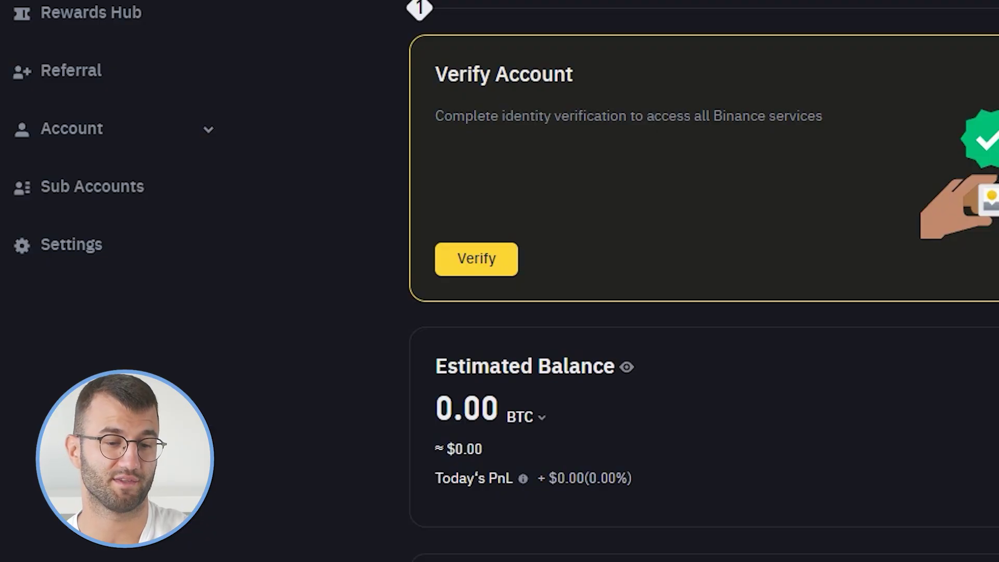
Step: Go to Account > API Management in Binance to view the read-only koinly API key
scroll(114, 281, up, 6)
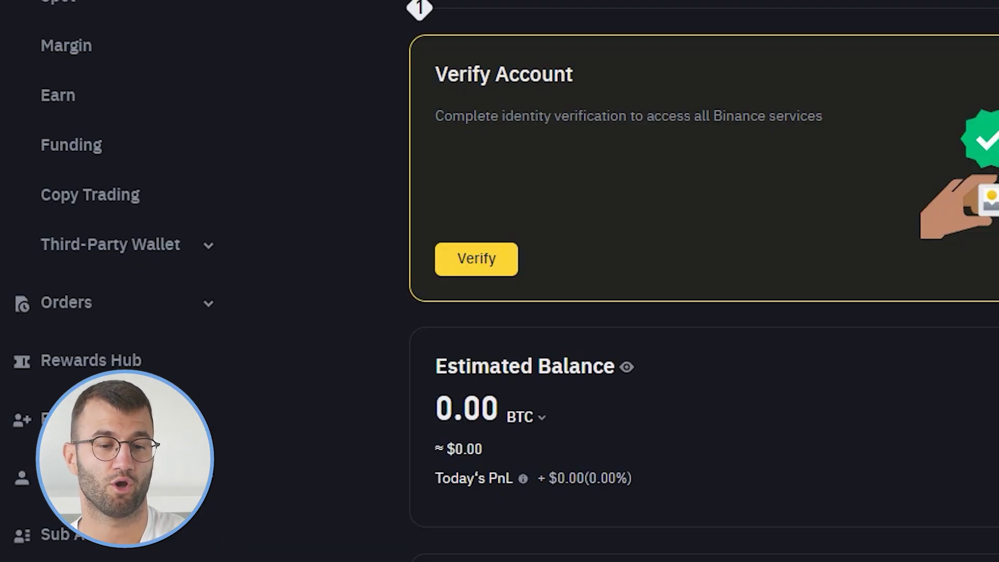
scroll(104, 38, down, 4)
click(104, 269)
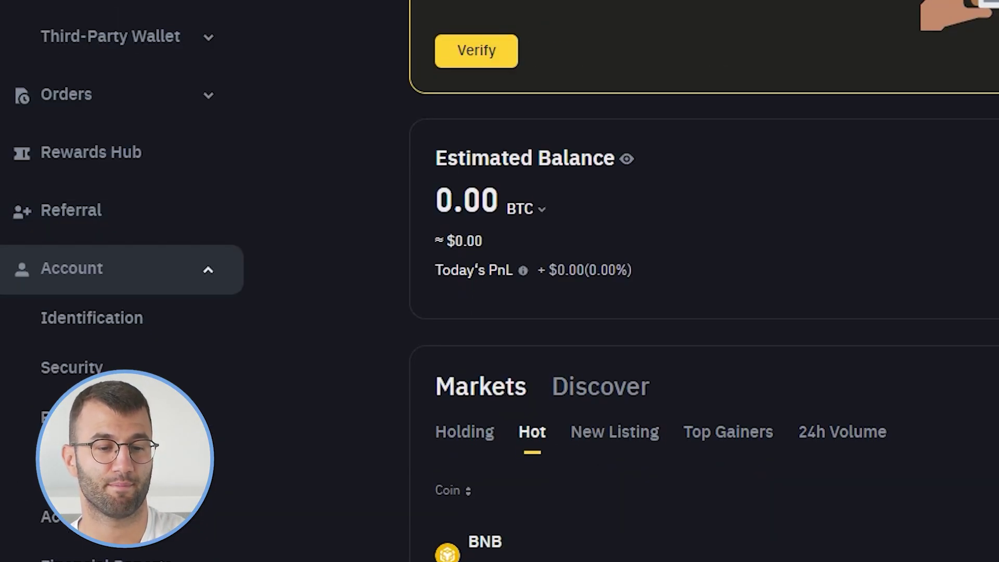
scroll(122, 266, down, 4)
click(122, 261)
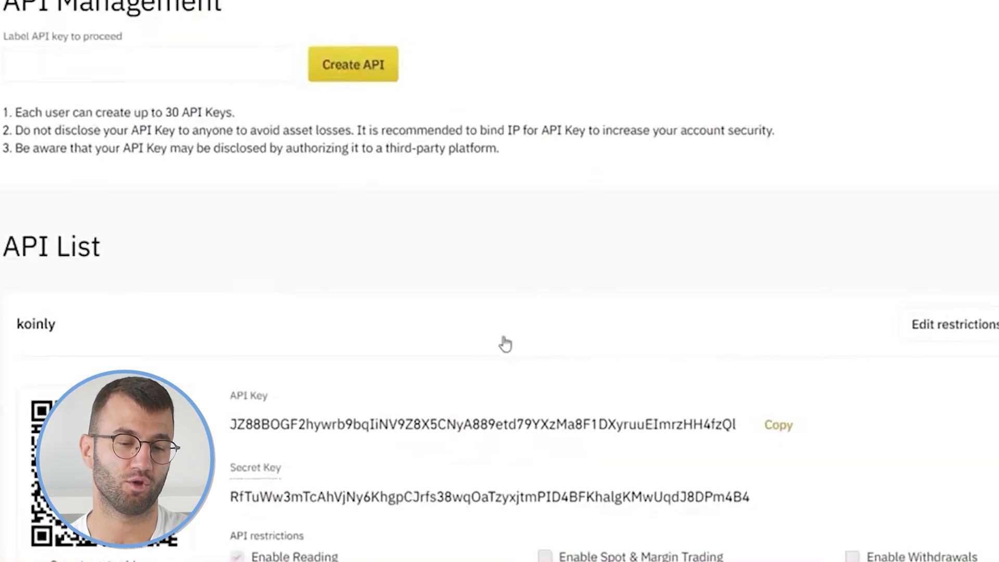
scroll(506, 345, down, 3)
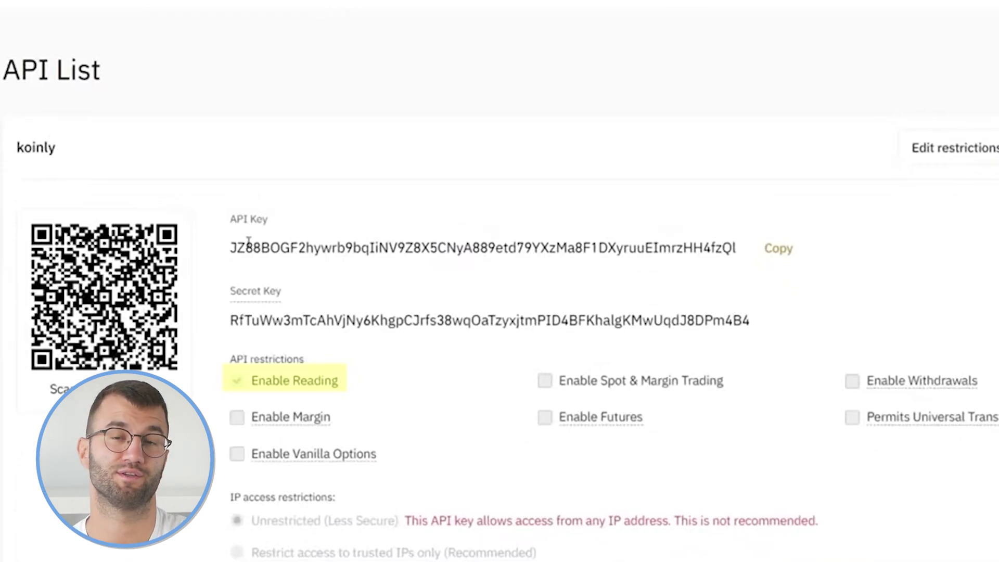
Step: Paste the koinly API key into Koinly's Api key field, then copy the secret key into Api secret
drag(230, 248, 739, 254)
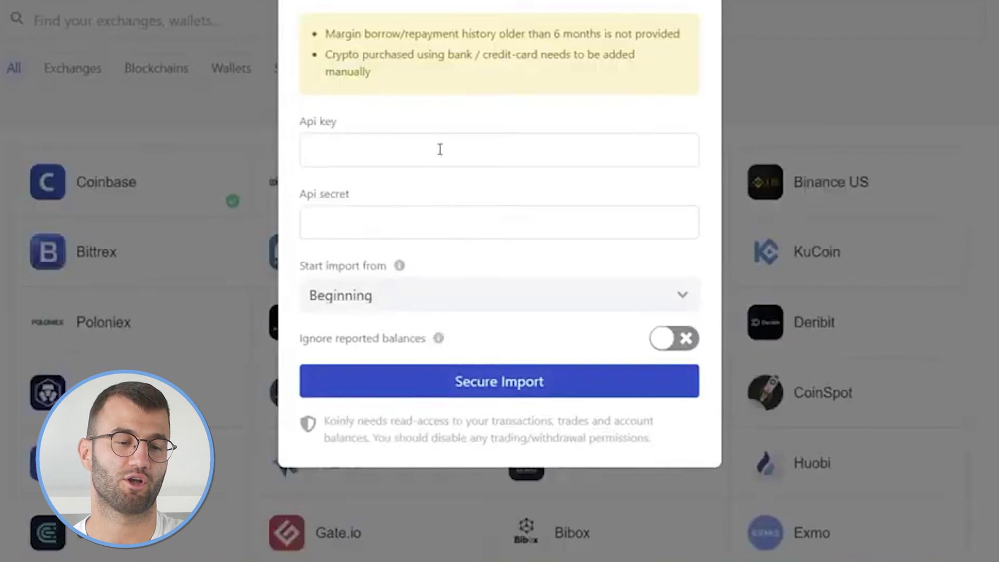
click(439, 150)
key(ctrl+v)
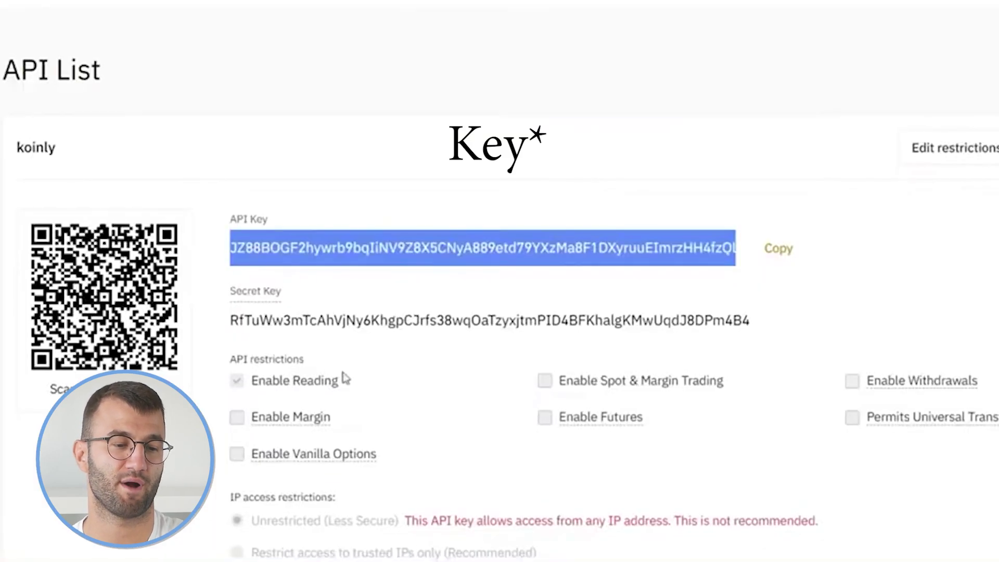
drag(231, 319, 326, 326)
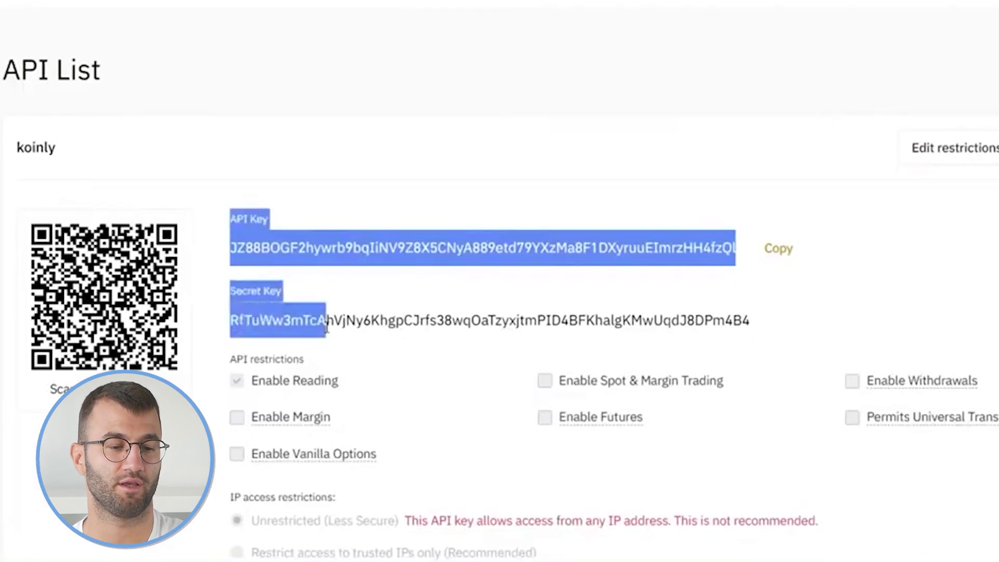
click(325, 326)
drag(233, 324, 760, 328)
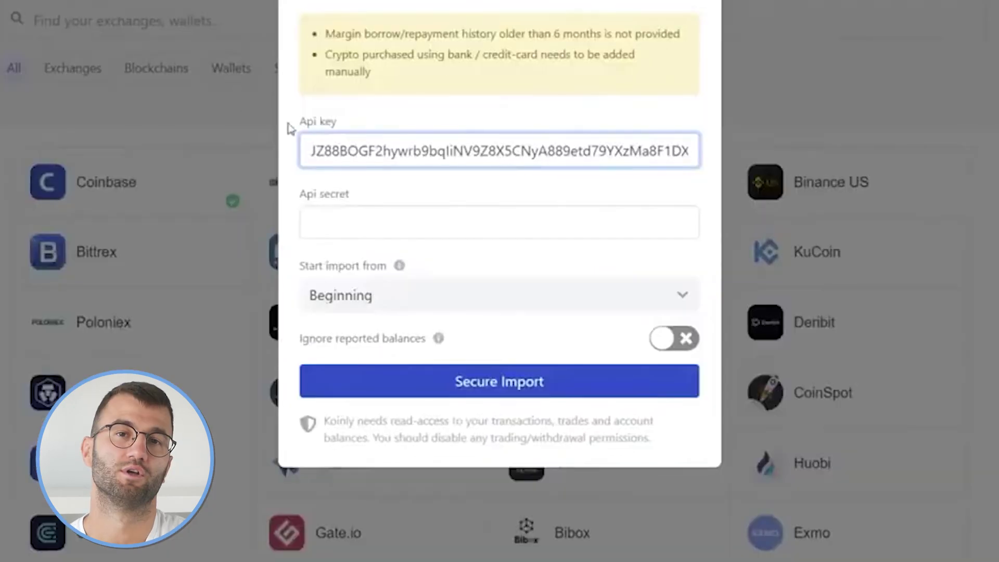
click(428, 229)
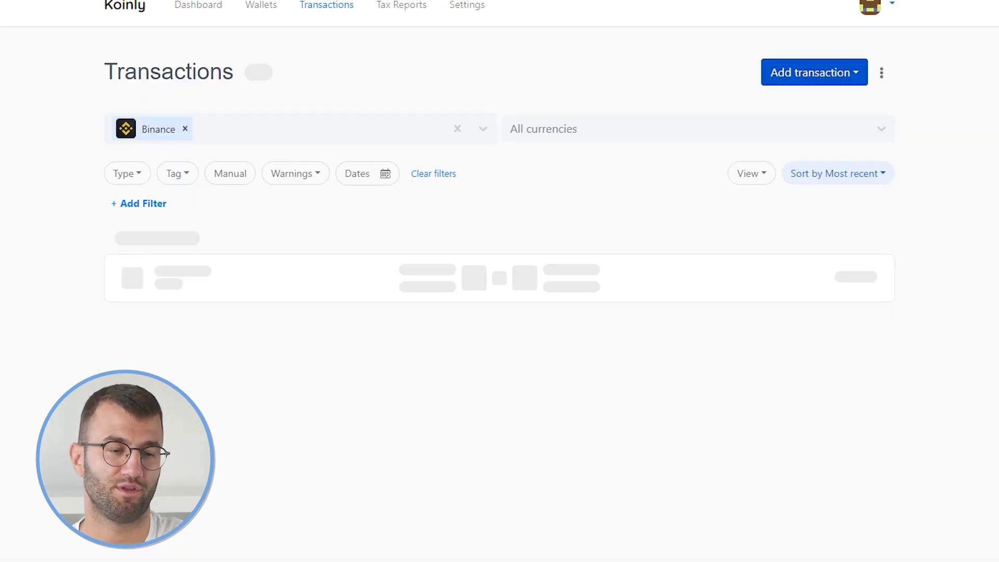
Step: Scroll through the 92 imported Binance transactions, mostly ETH2 and ADA staking rewards
scroll(497, 280, down, 4)
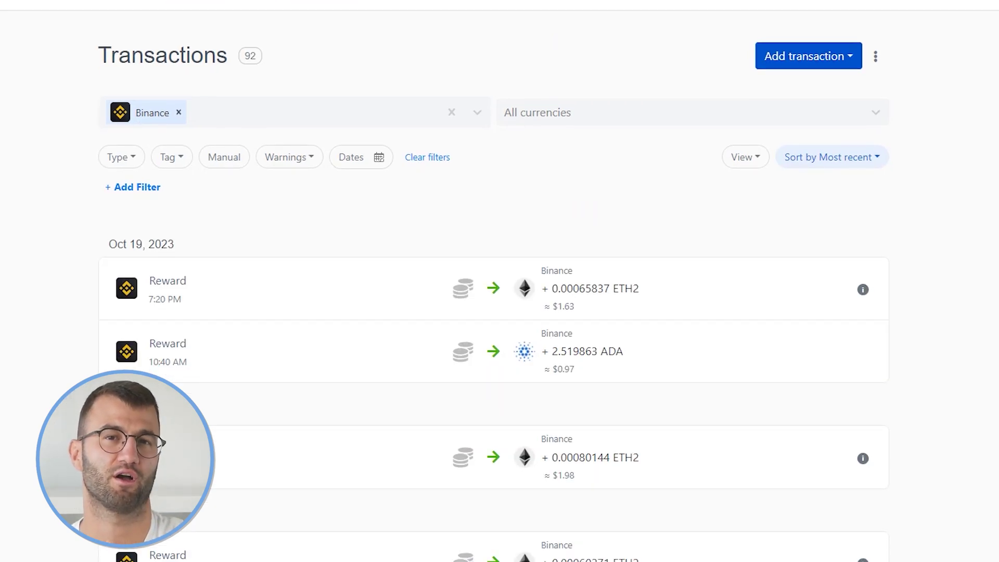
scroll(497, 281, down, 3)
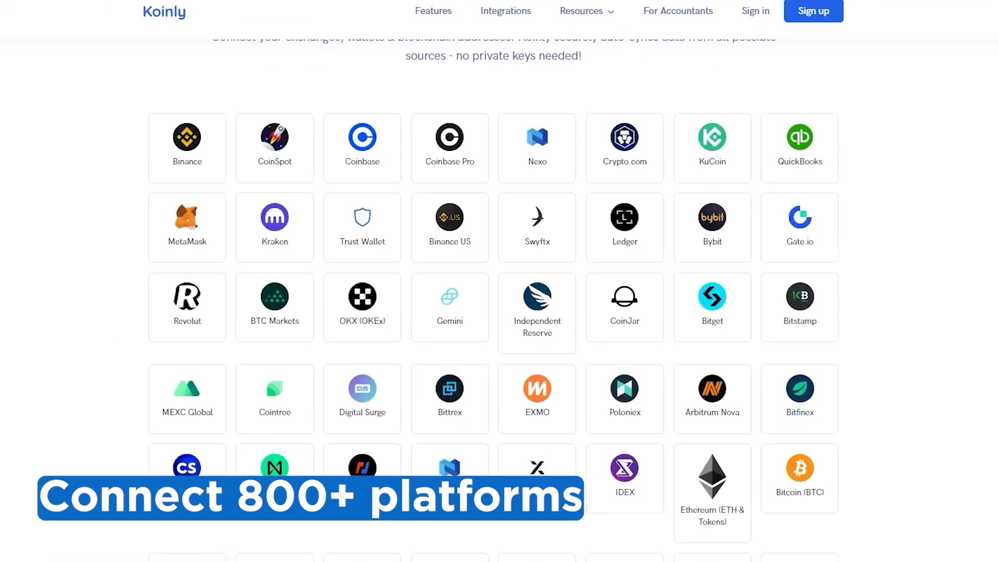
scroll(494, 300, down, 3)
scroll(494, 300, down, 5)
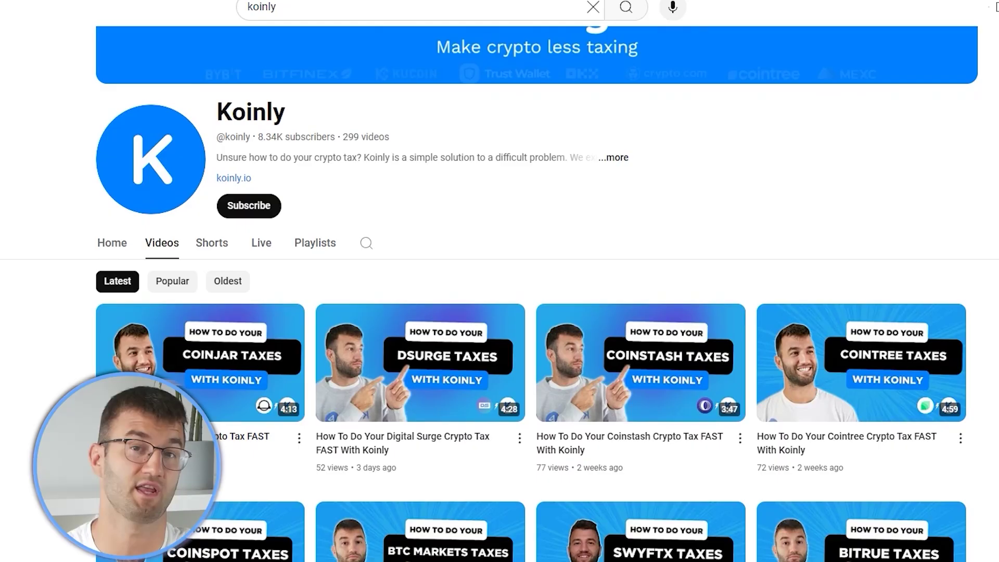
scroll(531, 312, down, 2)
scroll(499, 291, down, 5)
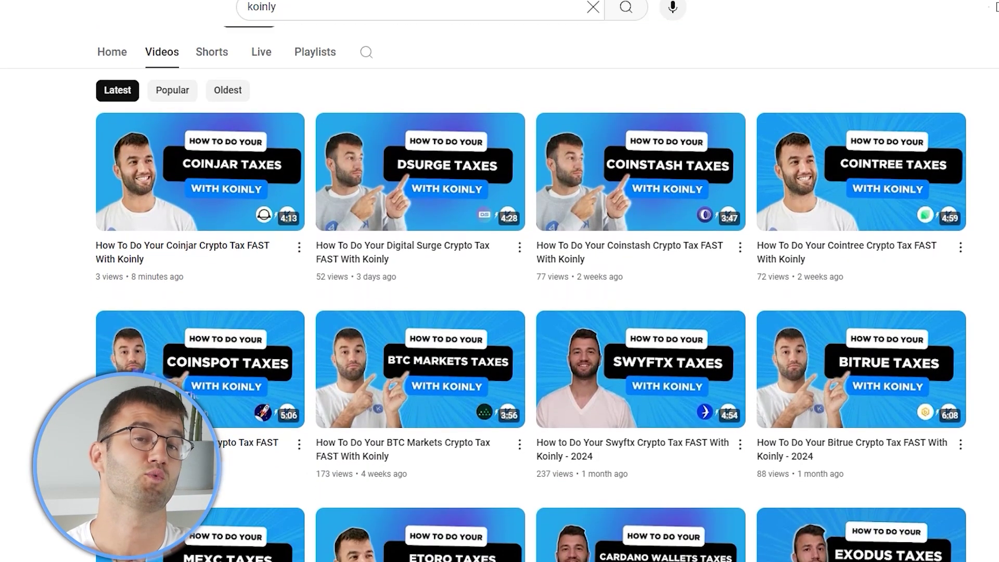
scroll(521, 309, down, 2)
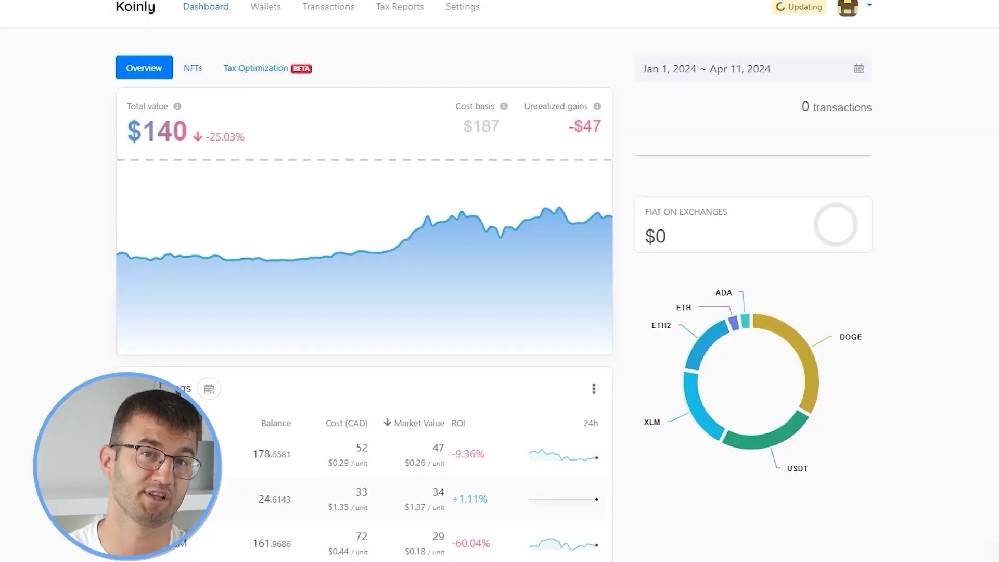
scroll(364, 312, down, 3)
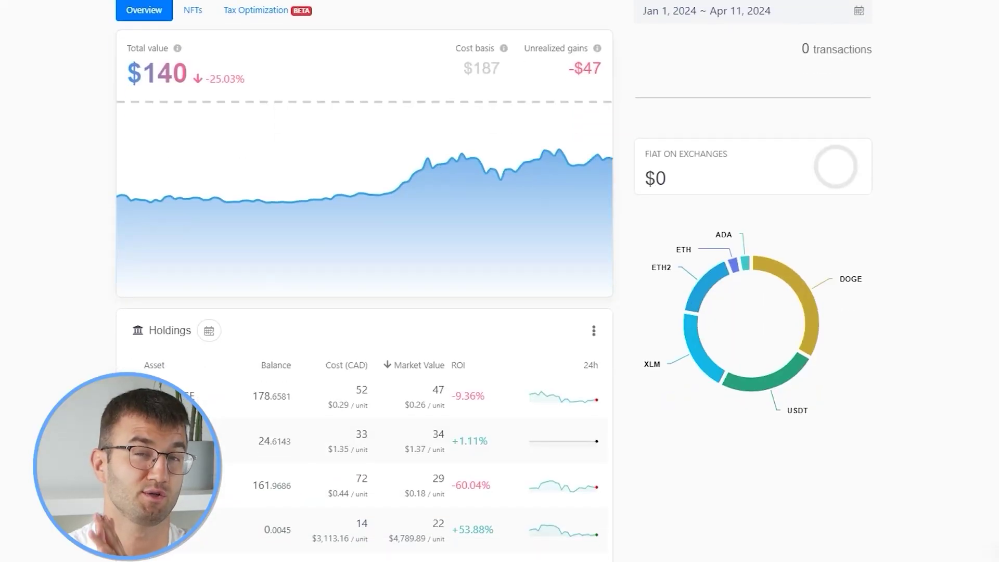
scroll(809, 104, down, 2)
mouse_move(809, 104)
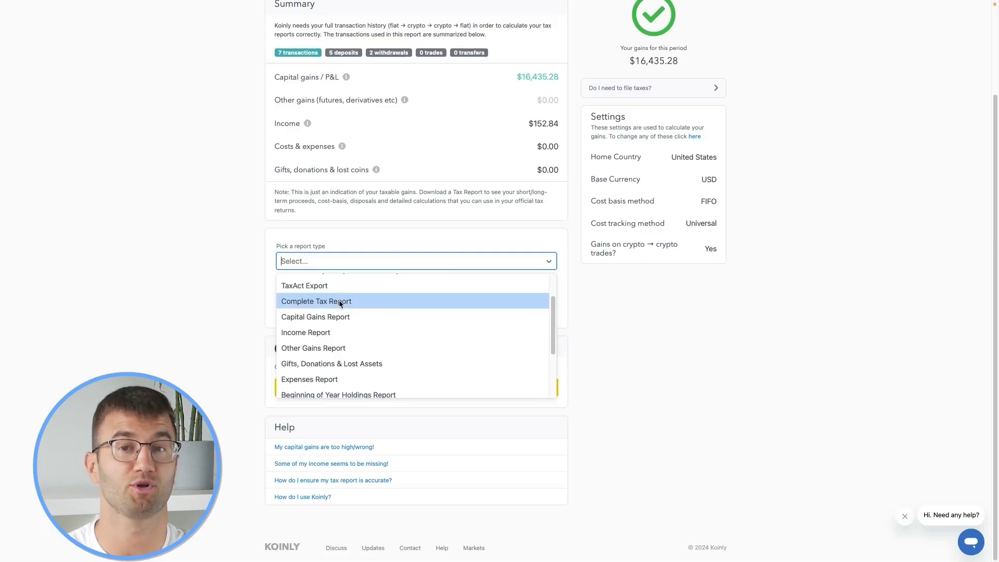
Step: Download the Complete Tax Report and review Schedule D: 1001.36 short-term gain, (3152.52) long-term loss
click(339, 299)
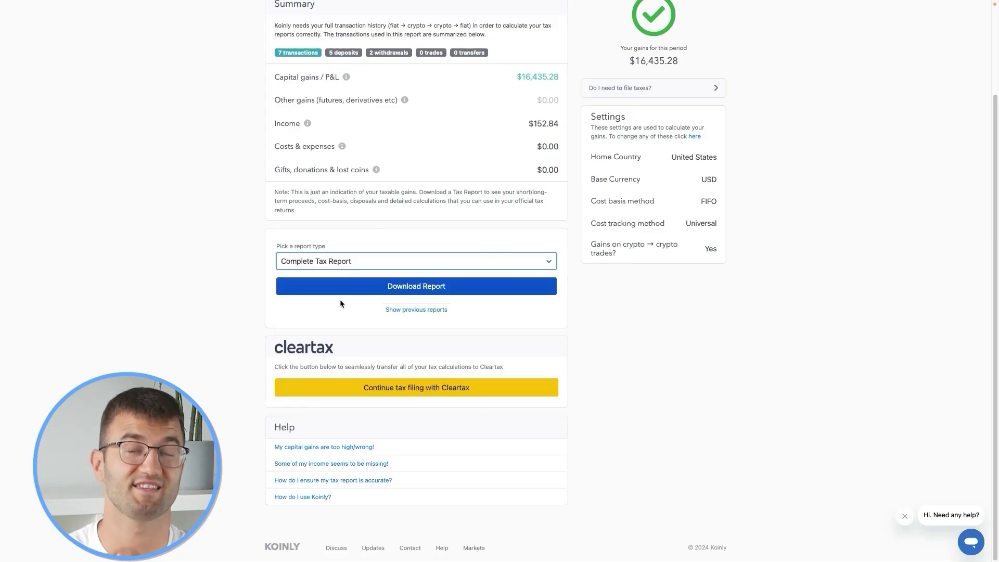
click(442, 287)
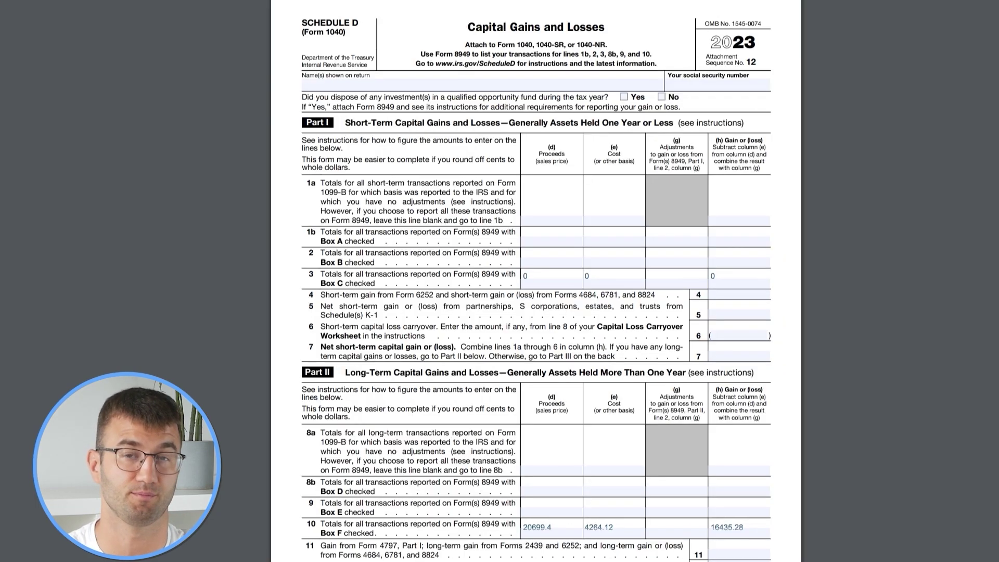
scroll(536, 281, down, 5)
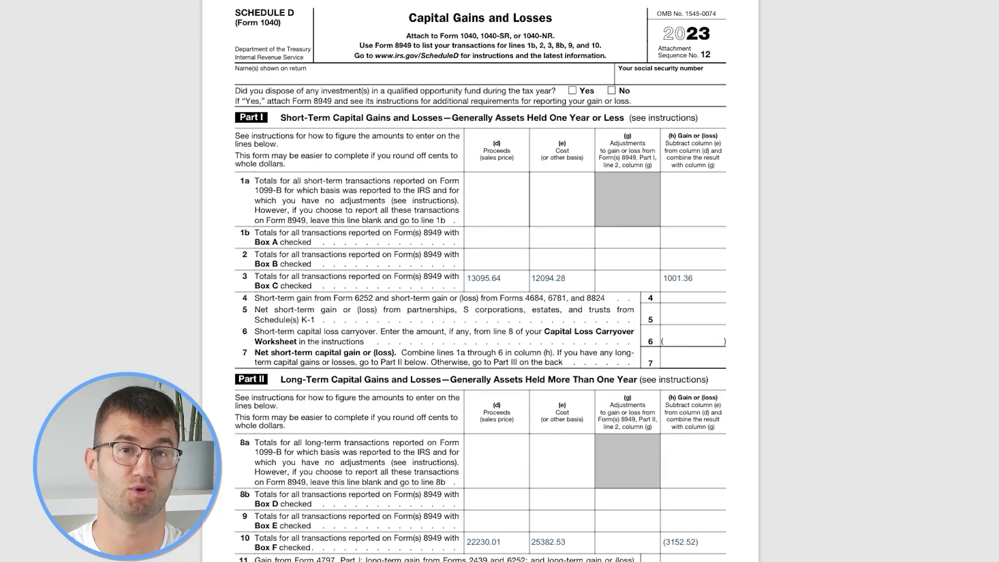
scroll(492, 280, down, 5)
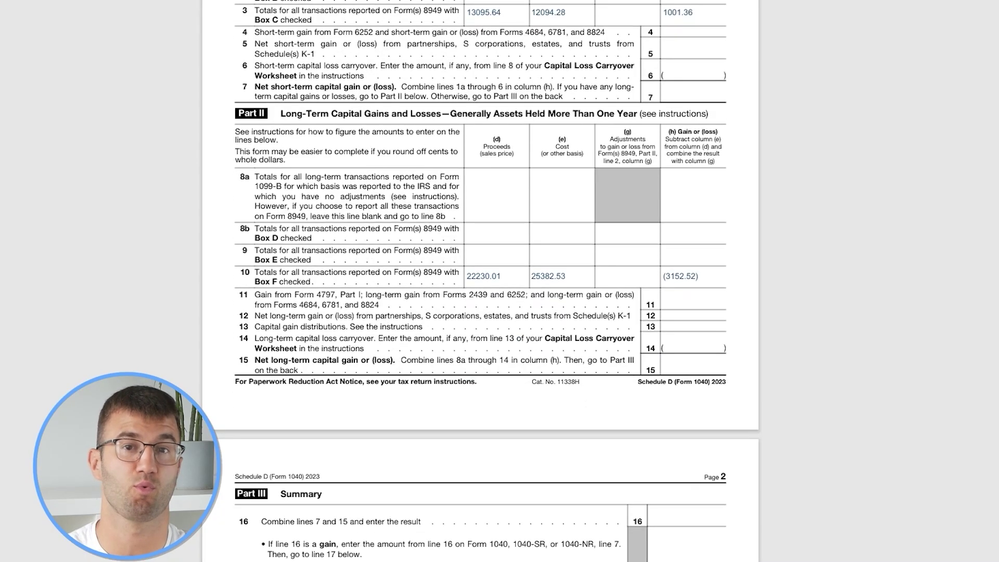
scroll(480, 281, up, 5)
scroll(480, 280, down, 1)
scroll(479, 281, up, 3)
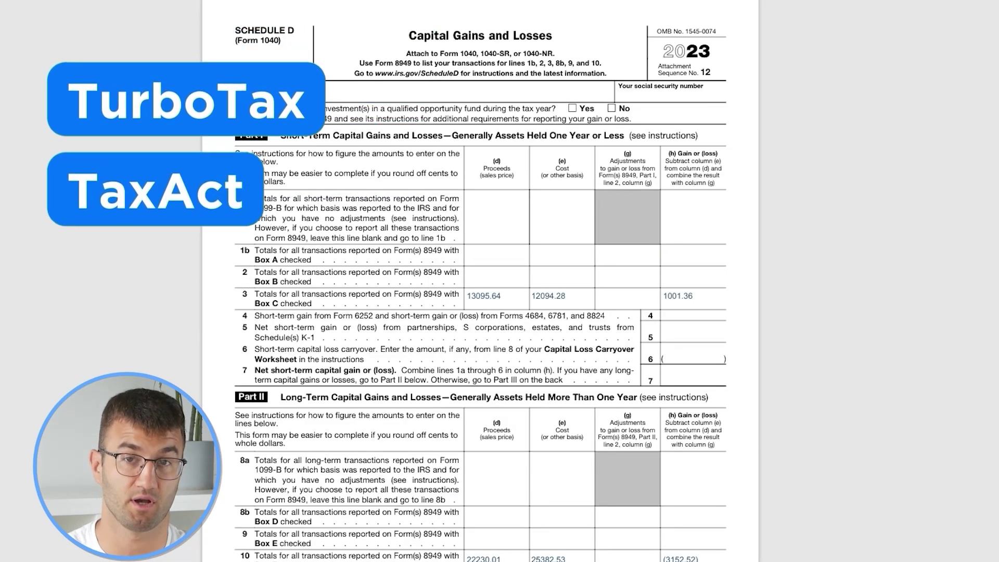